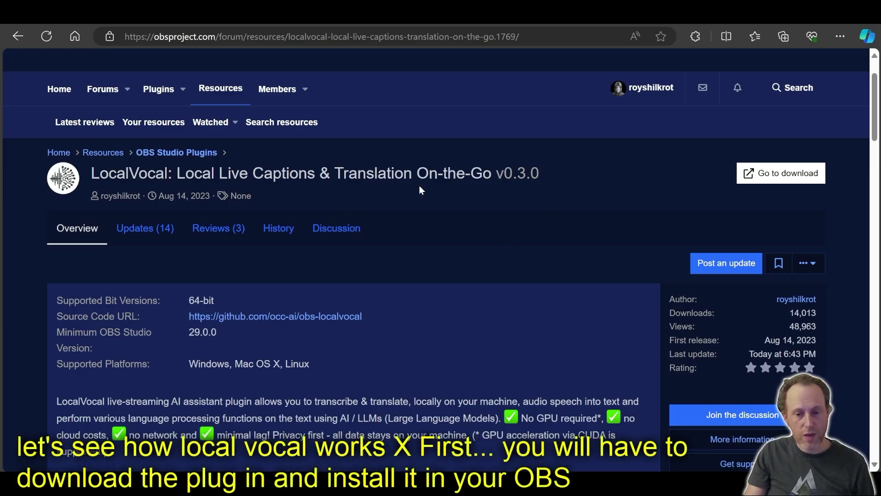
Download the obs-localvocal-0.3.0-windows-x64-cuda12.2.0-Installer.exe from the release's Assets list
click(781, 171)
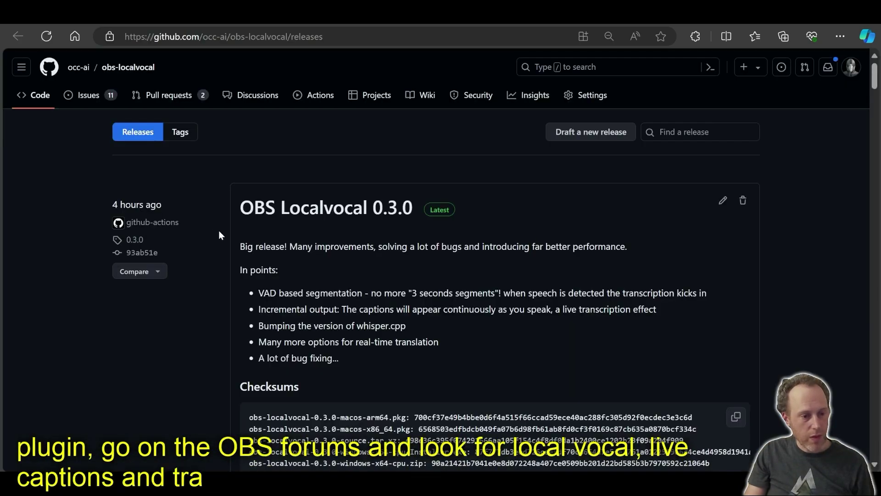
scroll(220, 235, down, 8)
scroll(219, 235, down, 10)
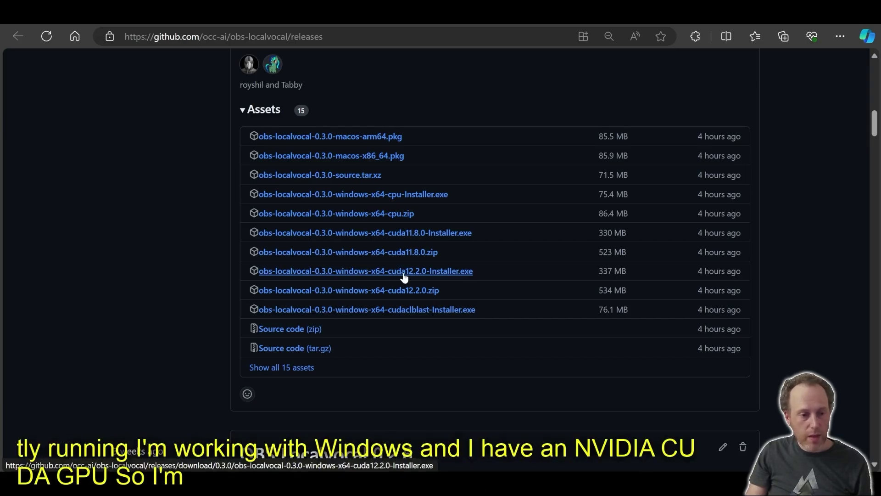
click(404, 275)
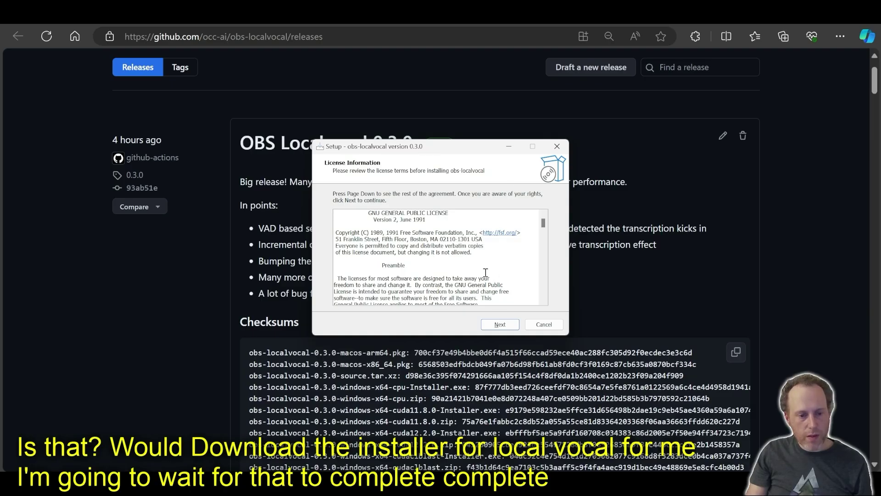
Accept the license and advance through the obs-localvocal installer pages
click(501, 326)
click(502, 328)
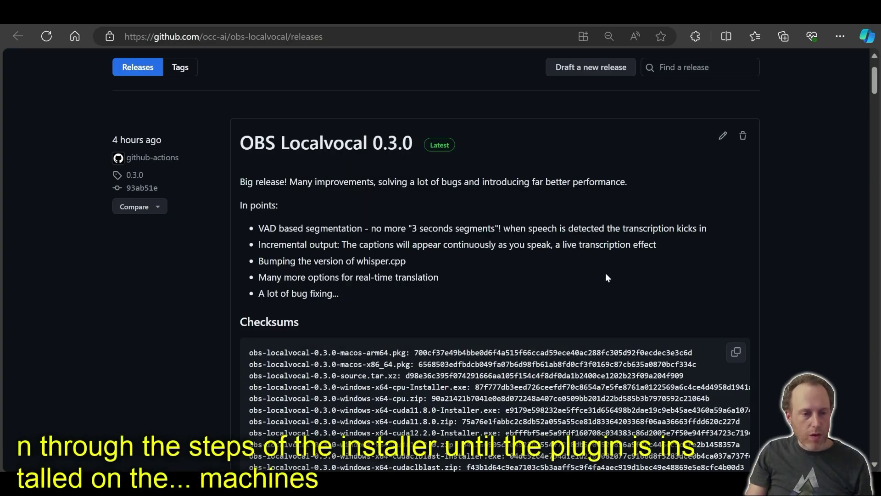
key(alt+Tab)
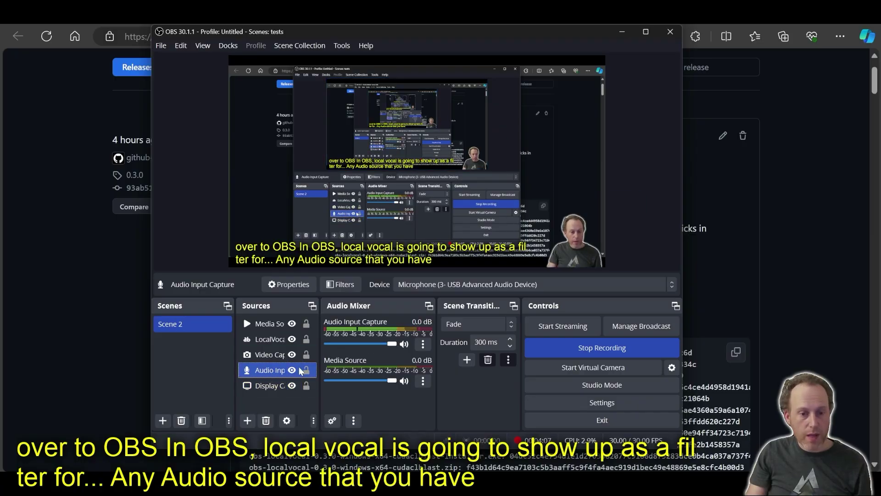
click(422, 343)
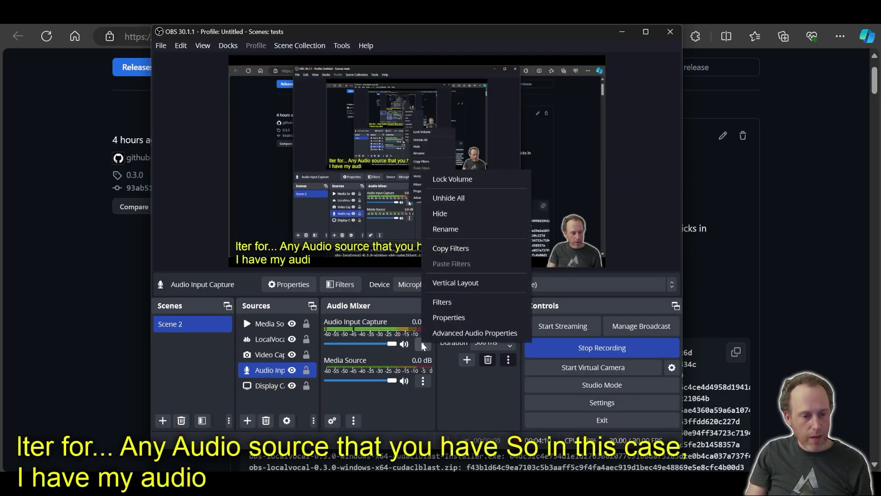
click(453, 306)
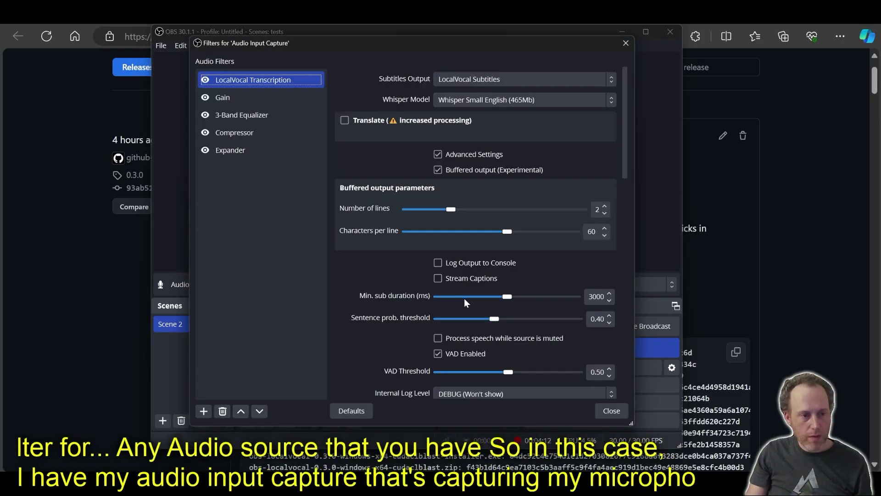
drag(308, 43, 440, 56)
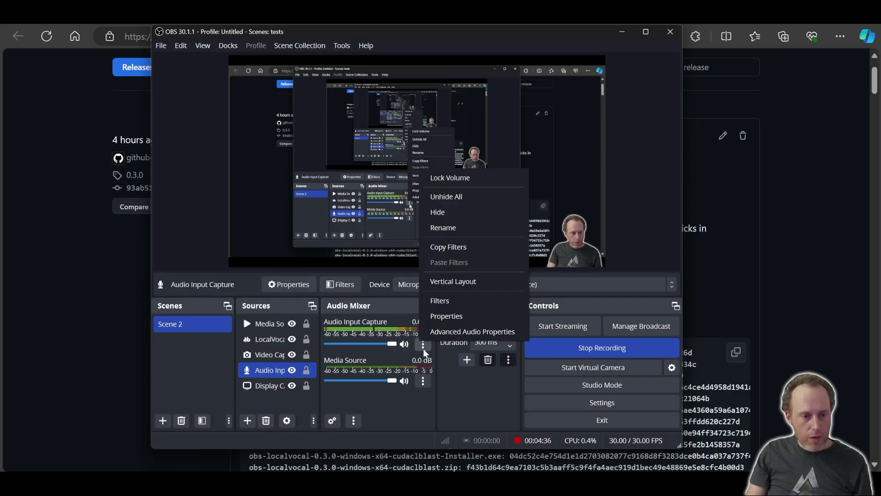
Add a LocalVocal Transcription filter to the Audio Input Capture source
click(443, 301)
click(203, 411)
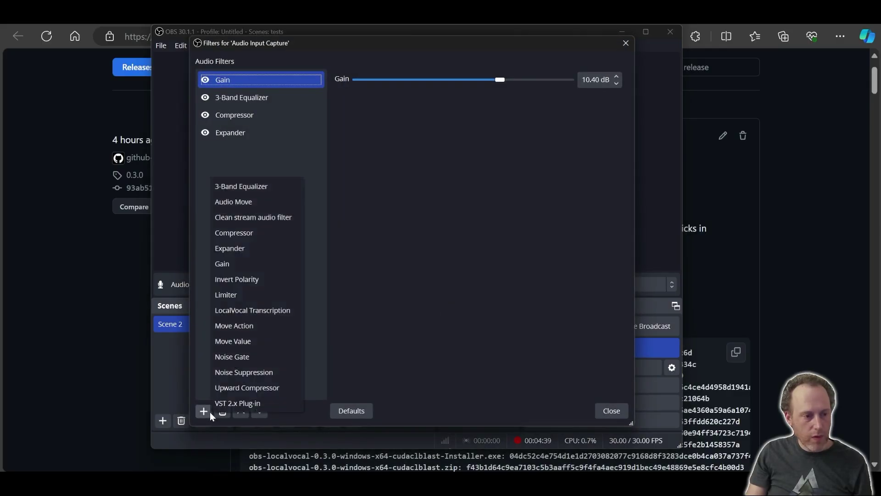
click(279, 310)
click(389, 250)
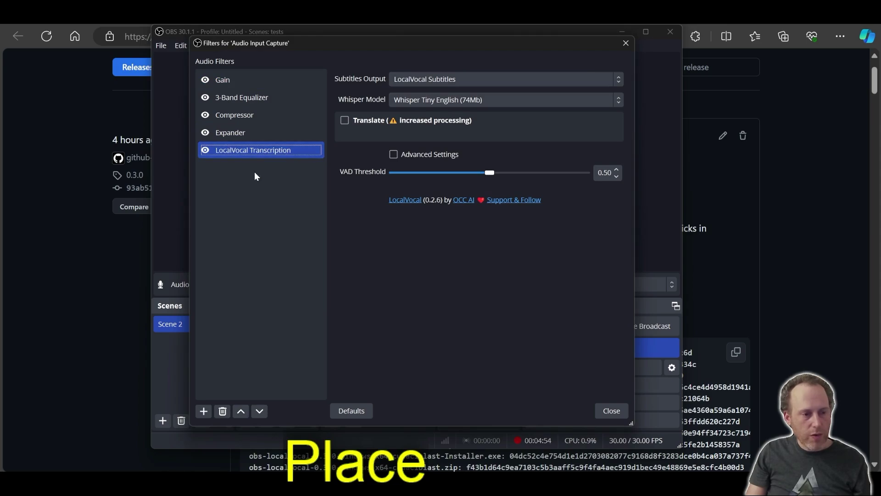
Try a Noise Suppression filter above LocalVocal, remove it, and toggle Advanced Settings
click(204, 410)
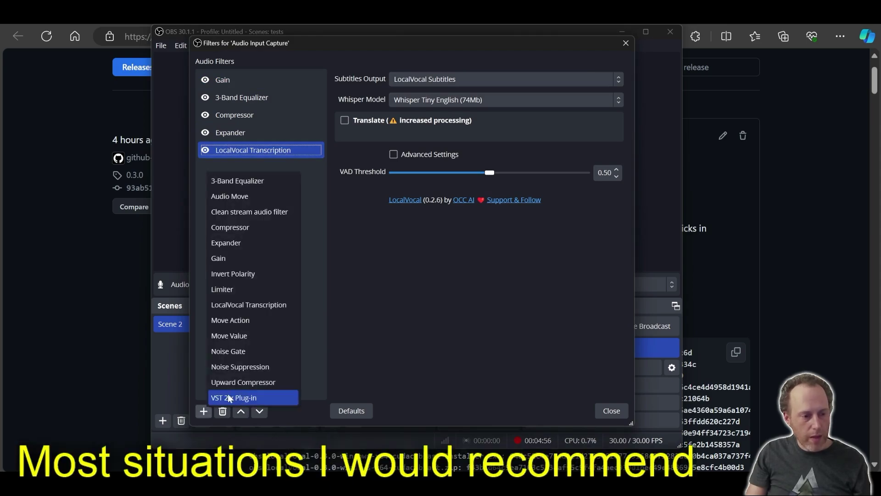
click(258, 362)
click(386, 249)
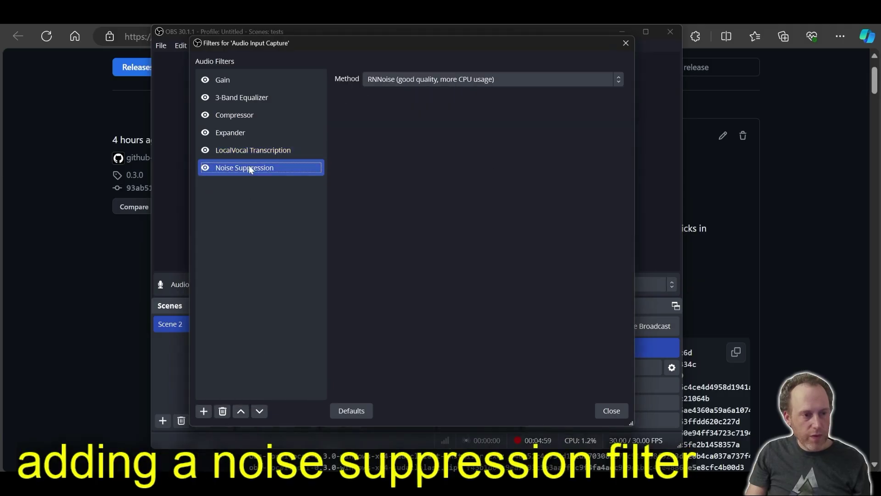
drag(249, 166, 252, 145)
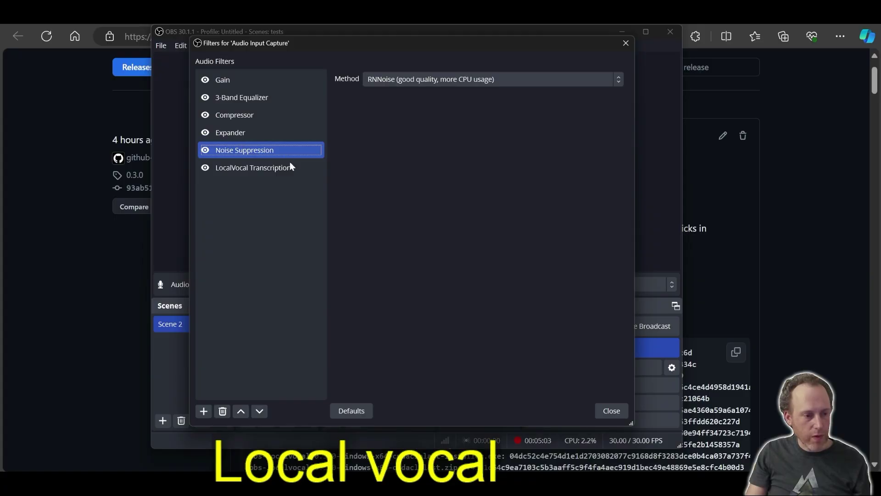
click(222, 411)
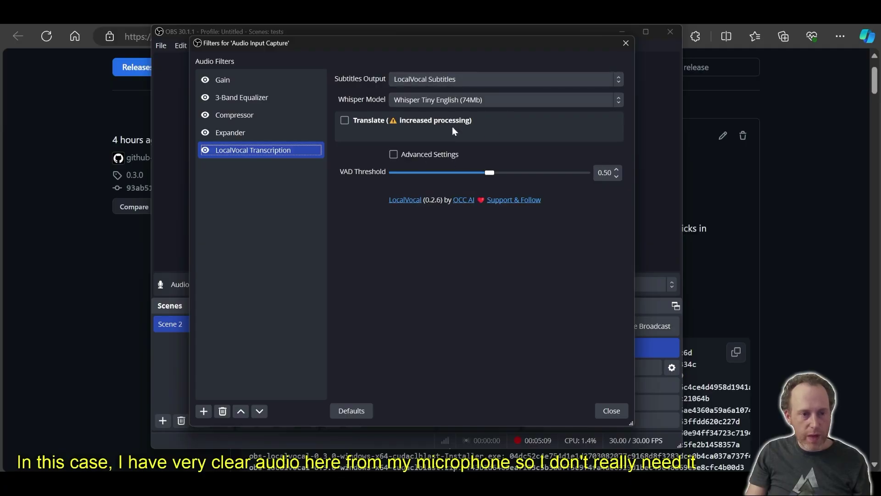
click(430, 156)
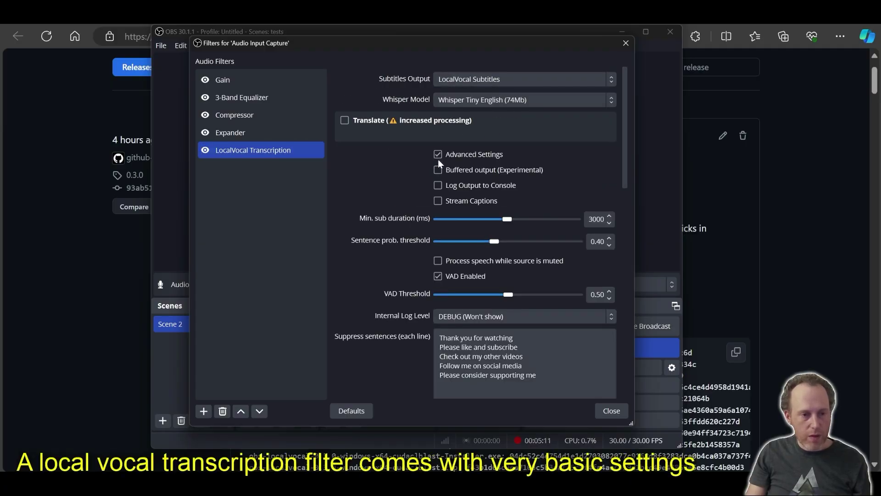
click(469, 155)
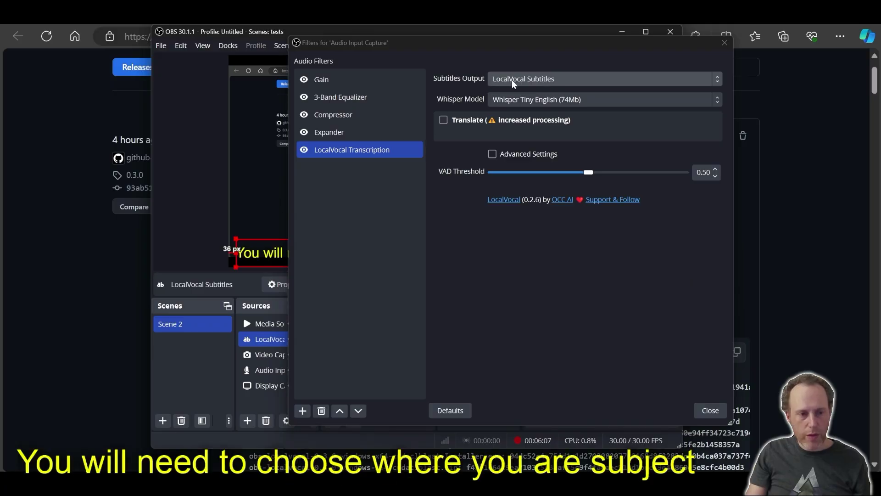
click(551, 80)
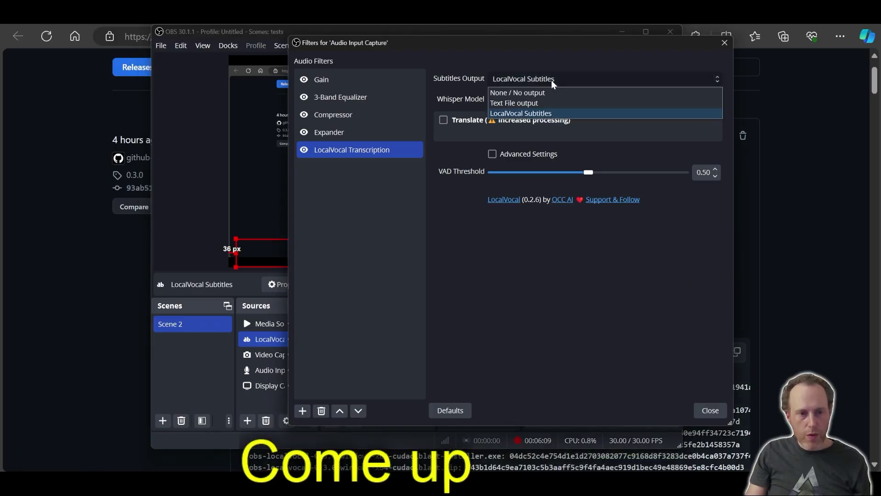
click(528, 112)
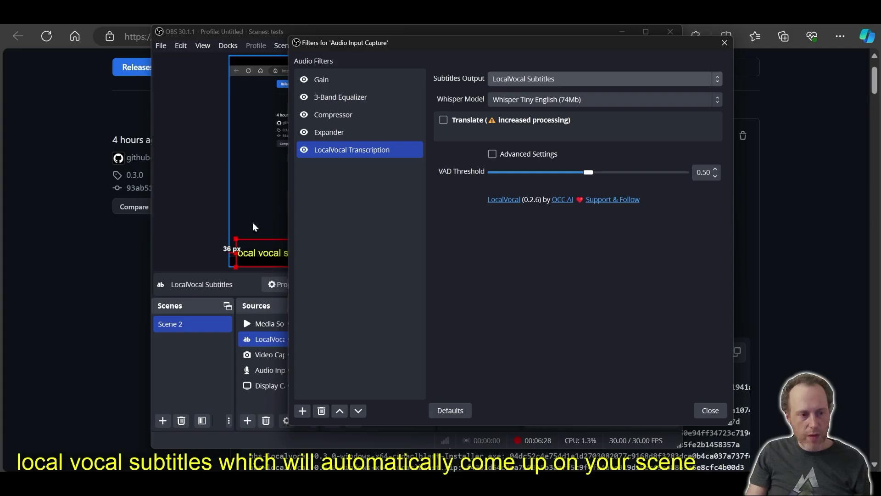
drag(505, 40, 570, 53)
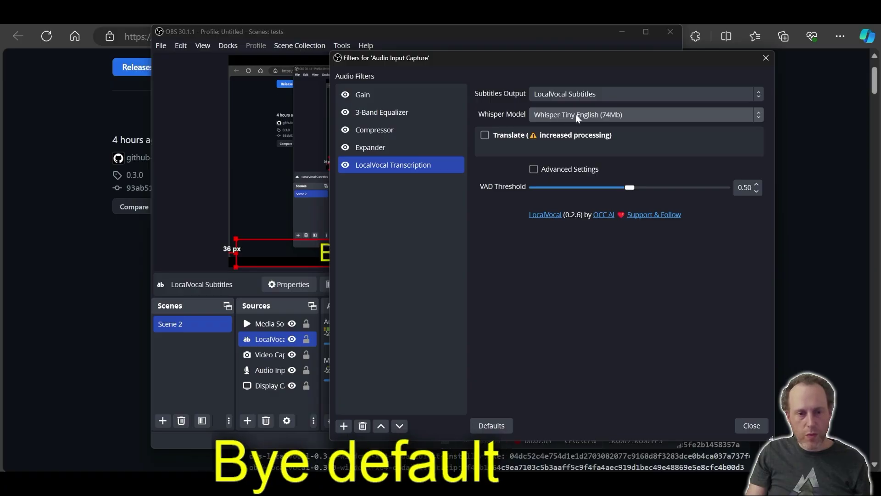
Change the Whisper model from Tiny English to Whisper Small English (465Mb)
click(575, 114)
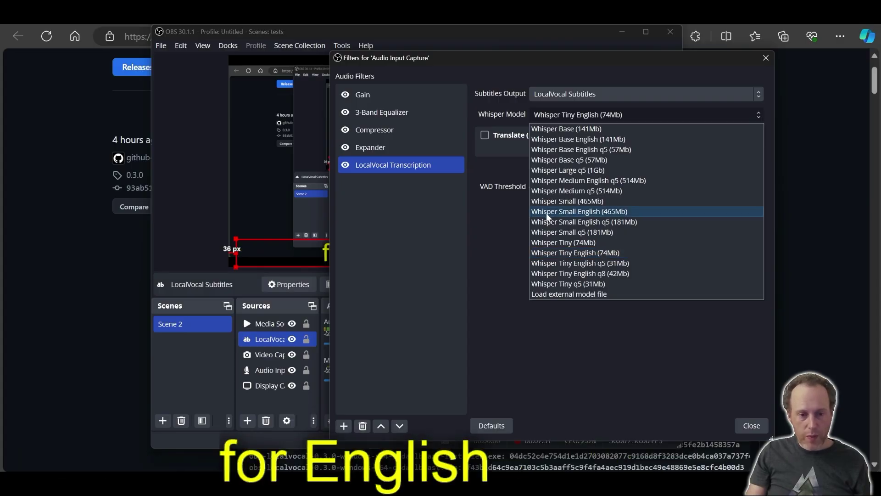
click(601, 211)
drag(567, 59, 468, 57)
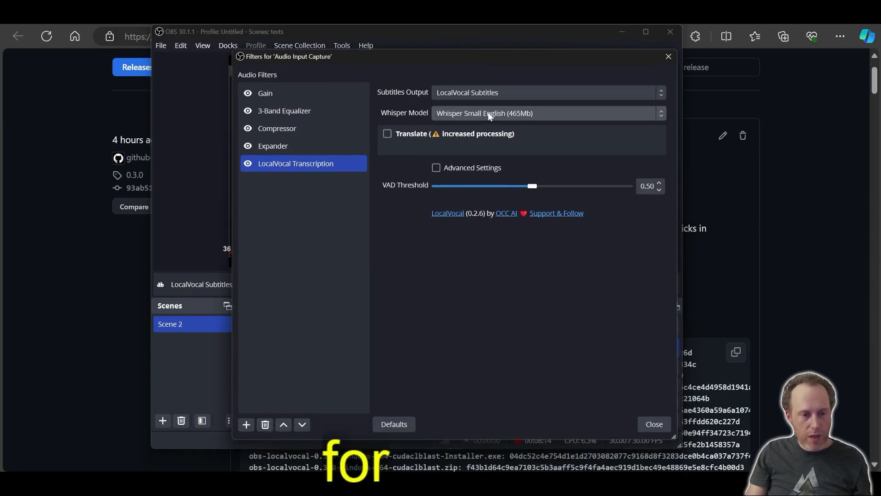
click(455, 118)
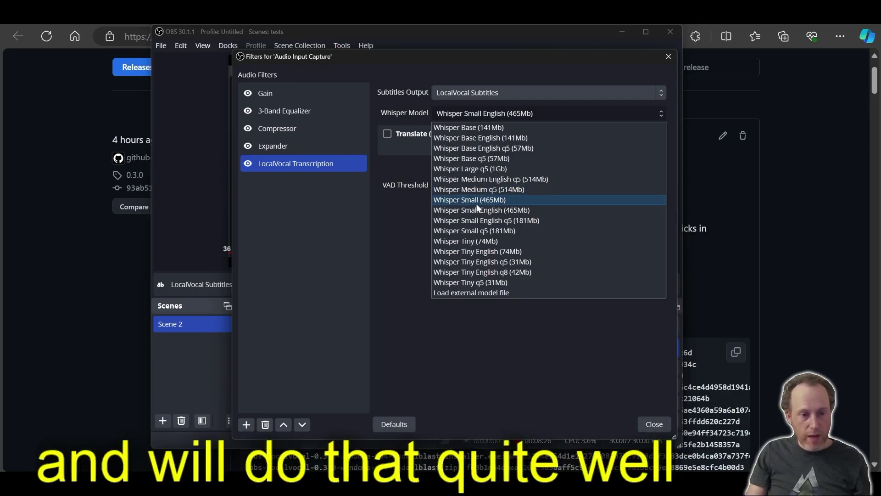
Add a LocalVocal Transcription filter to Media Source using the Whisper Small (465Mb) model
click(281, 380)
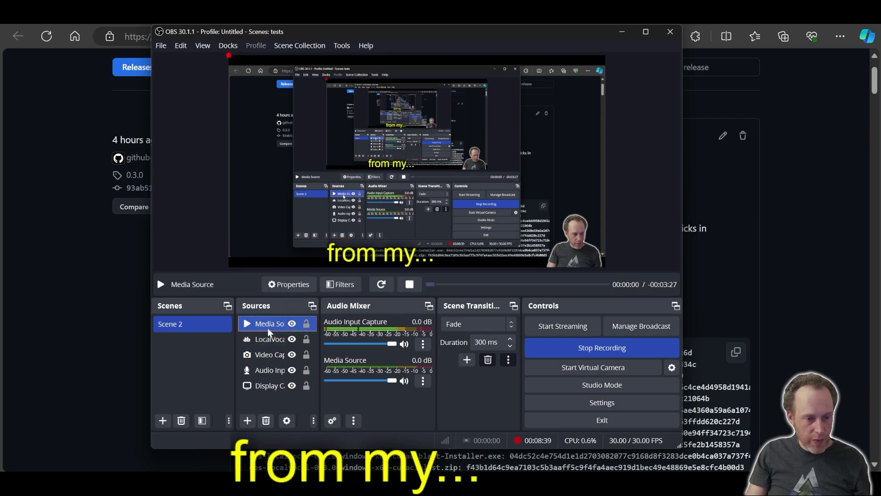
click(337, 285)
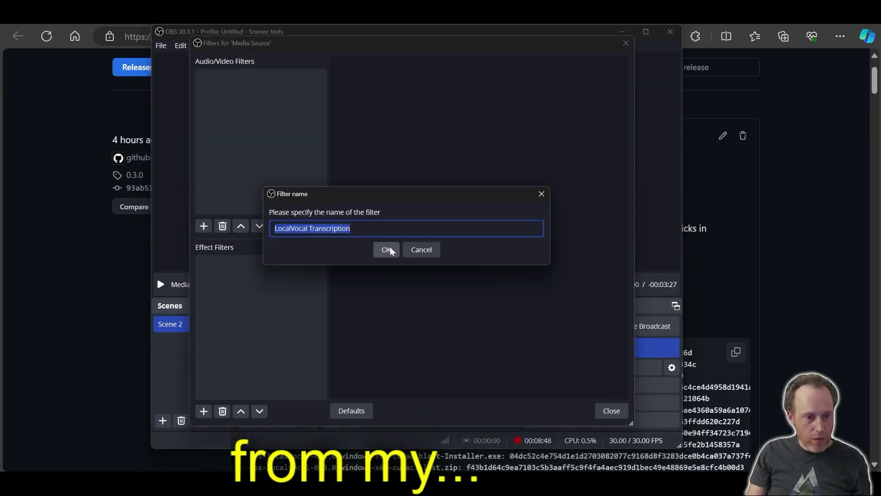
click(388, 250)
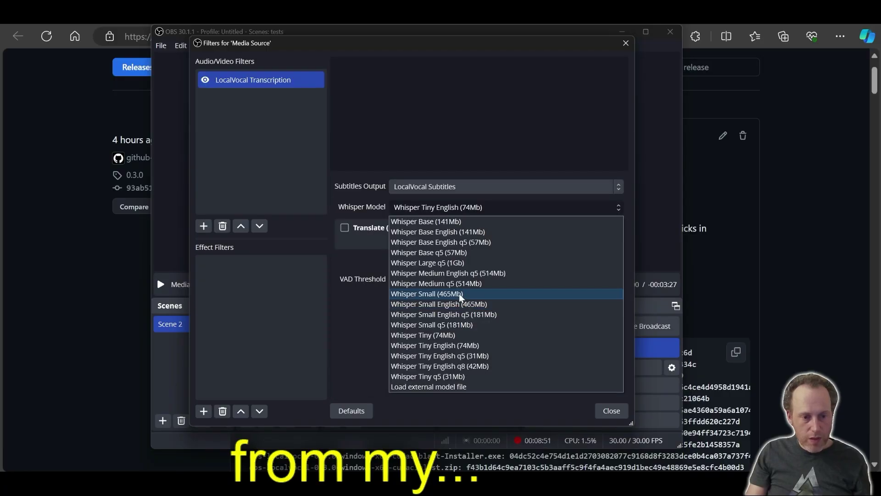
click(450, 296)
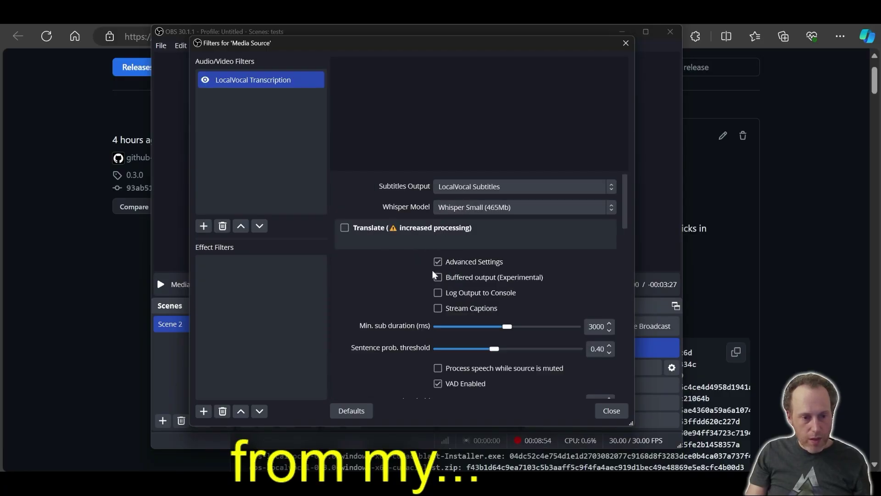
Set the Media Source transcription language to French
scroll(376, 294, down, 10)
click(445, 288)
scroll(472, 210, down, 2)
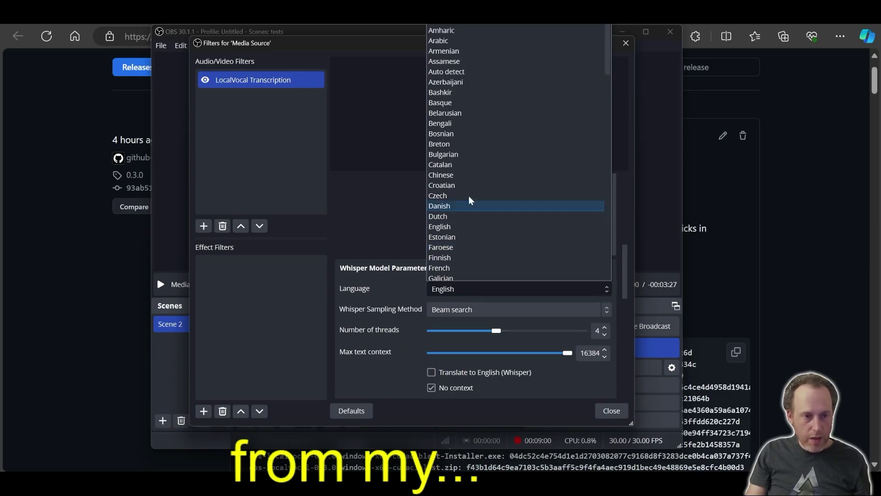
scroll(459, 173, up, 2)
scroll(459, 74, down, 6)
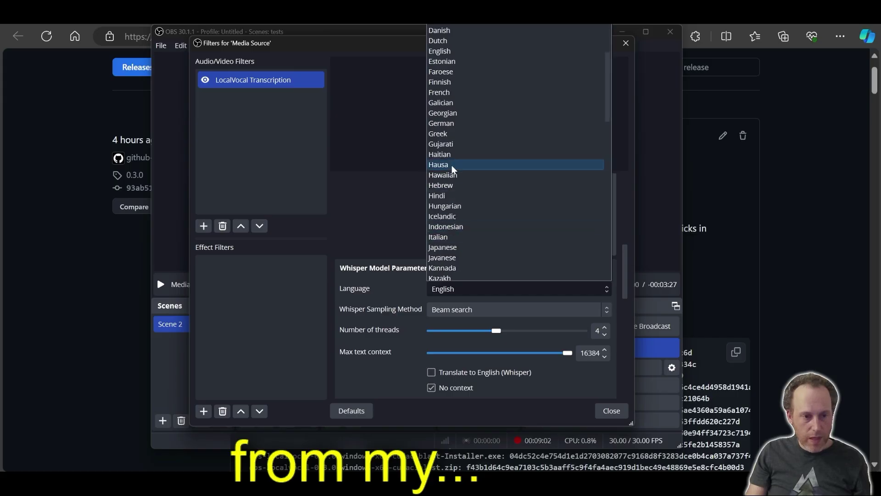
click(461, 92)
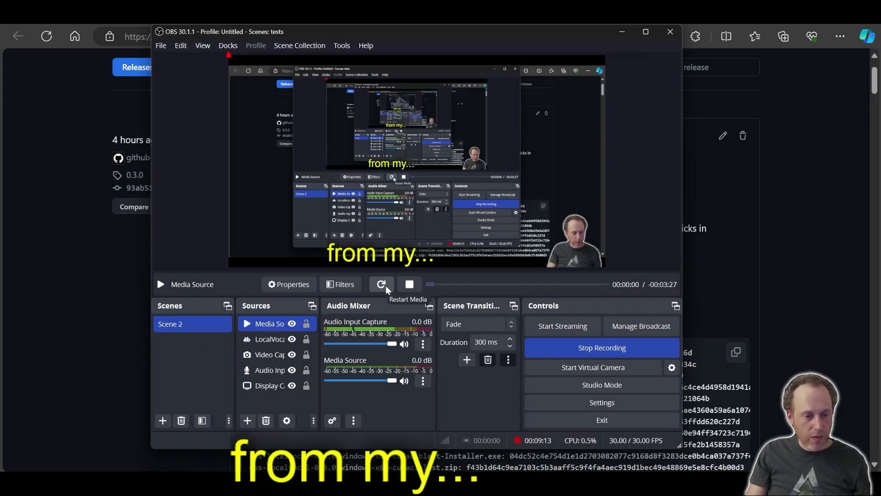
Restart Media Source playback from the beginning to produce French captions
click(386, 286)
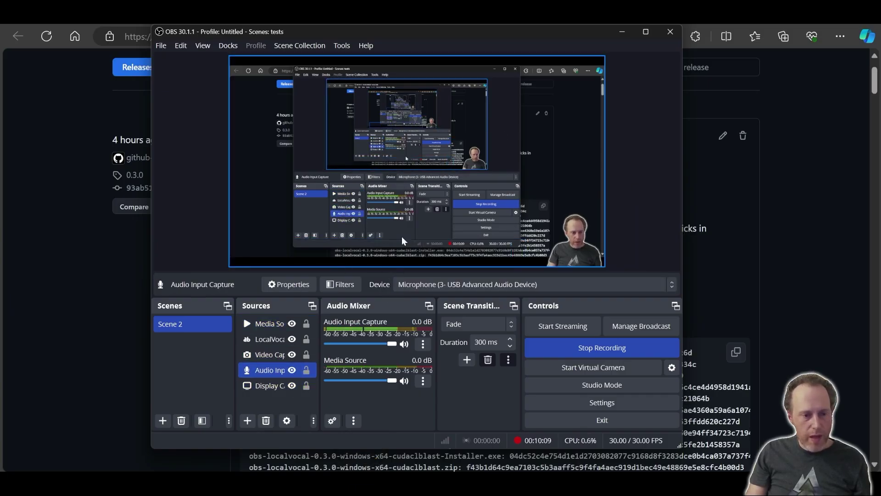
Add a LocalVocal Transcription filter to the Audio Input Capture source
click(340, 284)
click(202, 410)
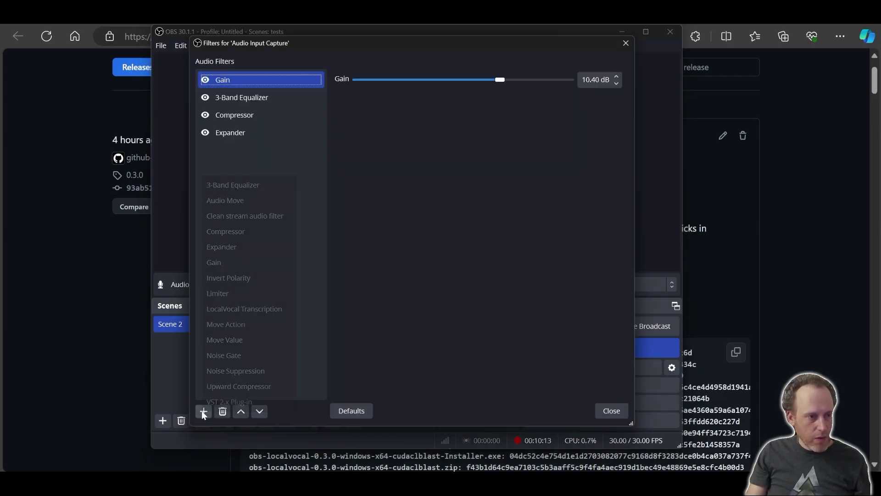
click(248, 308)
click(398, 248)
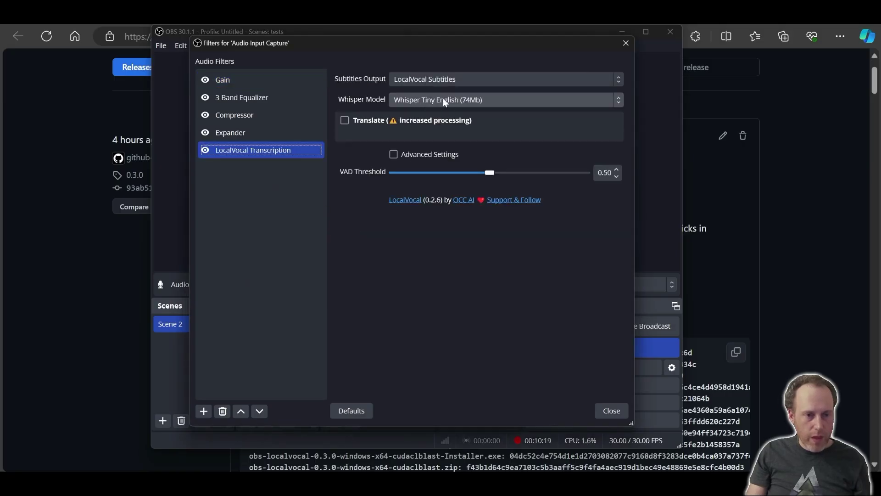
Enable Advanced Settings and buffered output, leaving caption lines at 2
click(433, 157)
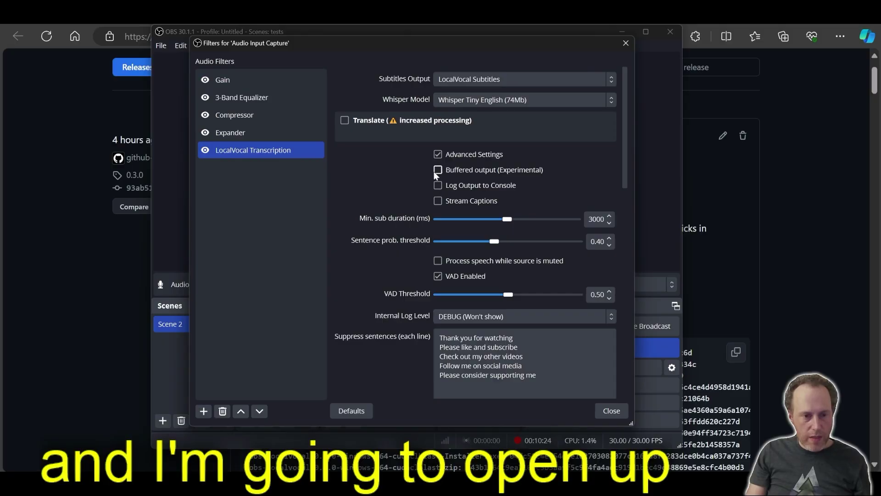
click(492, 171)
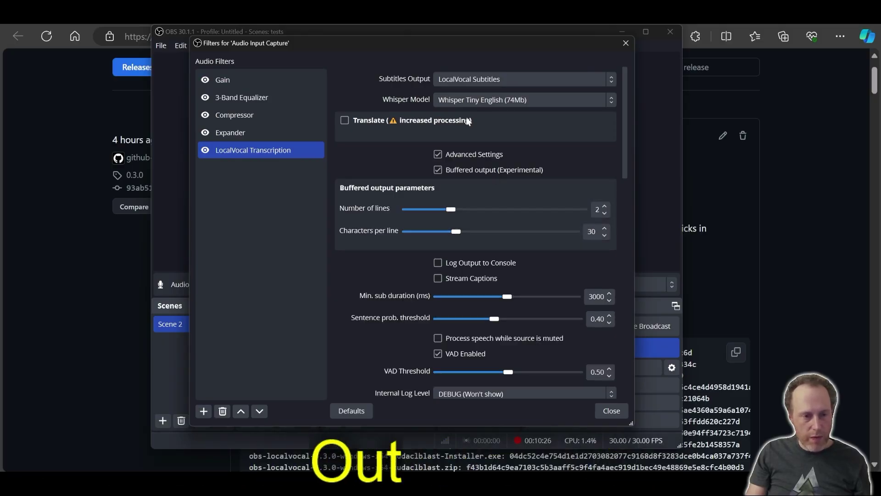
drag(410, 43, 645, 88)
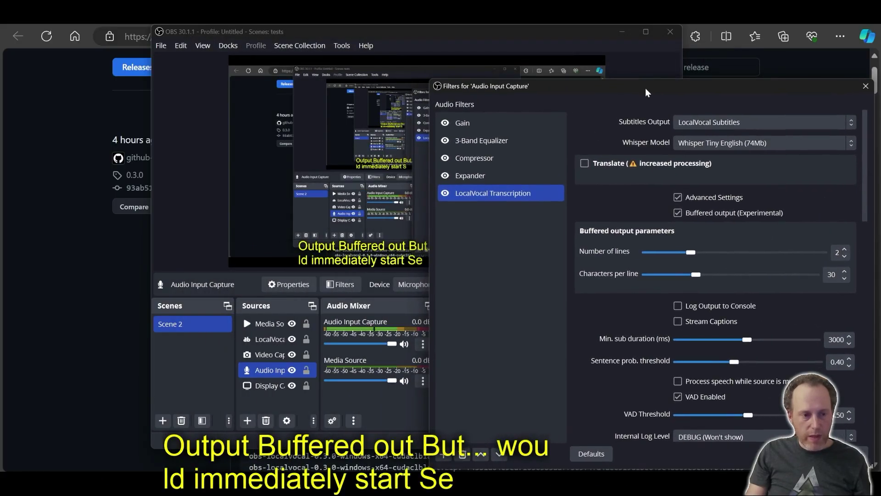
click(407, 235)
click(709, 257)
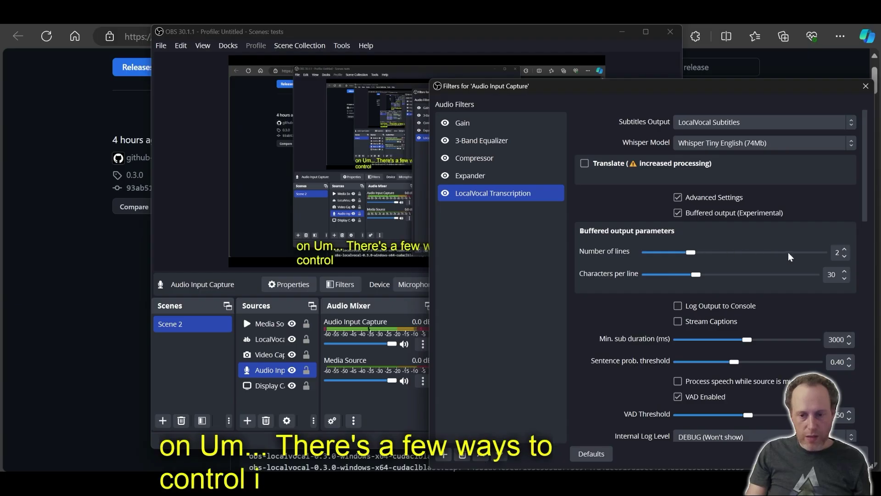
click(844, 250)
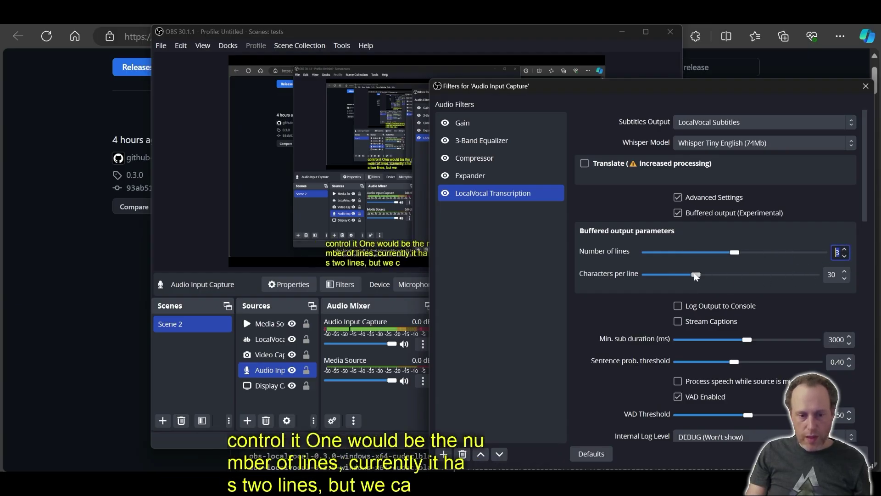
click(845, 256)
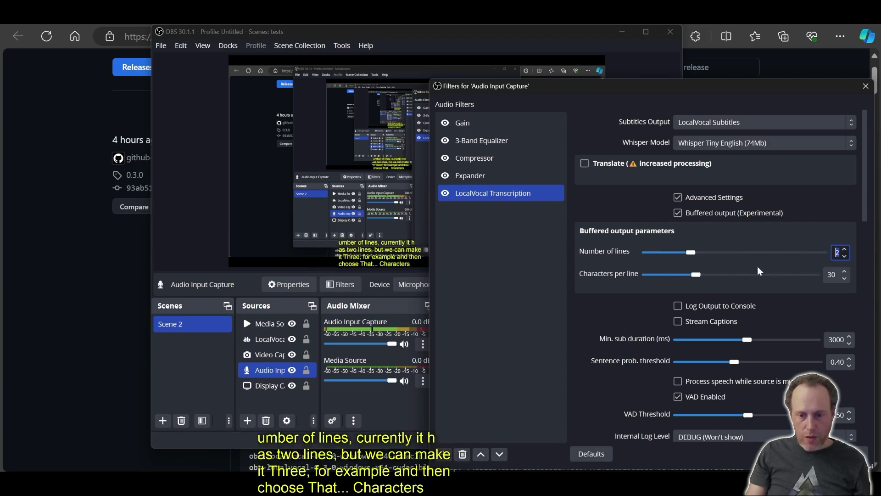
Set characters per line to 60, then reopen the audio input's LocalVocal settings
click(831, 274)
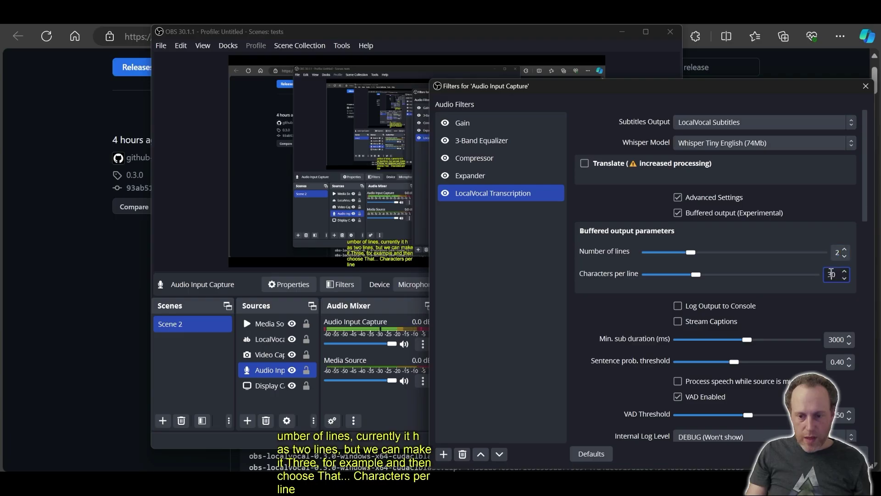
key(BackSpace)
text(6)
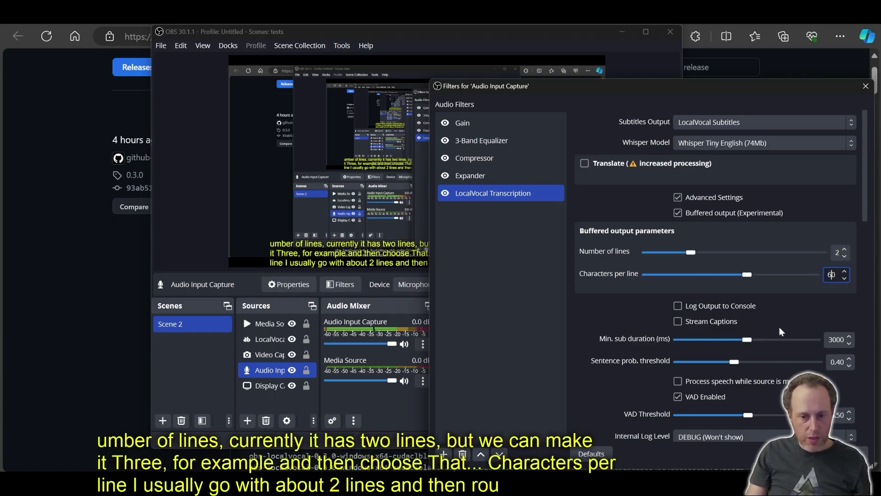
click(801, 296)
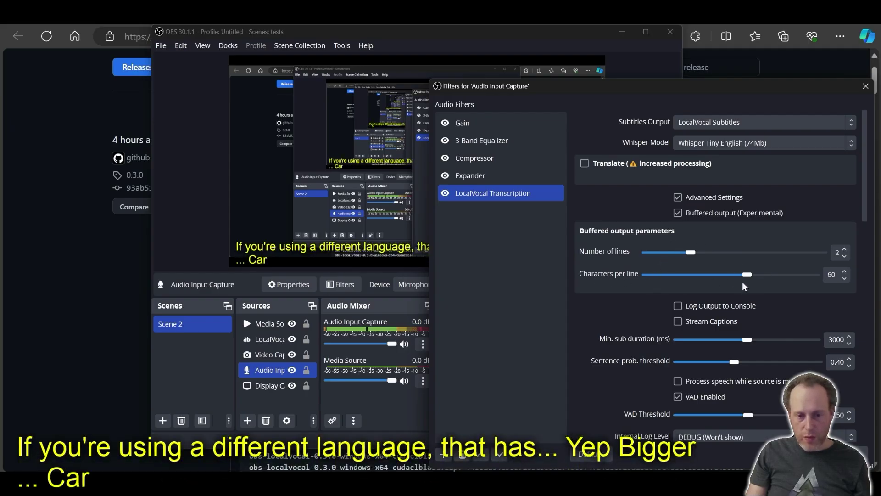
key(Escape)
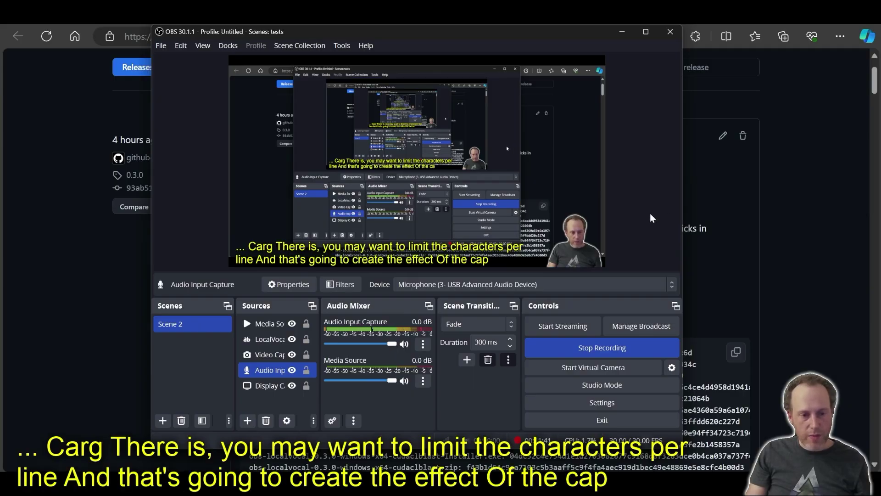
click(354, 284)
click(246, 150)
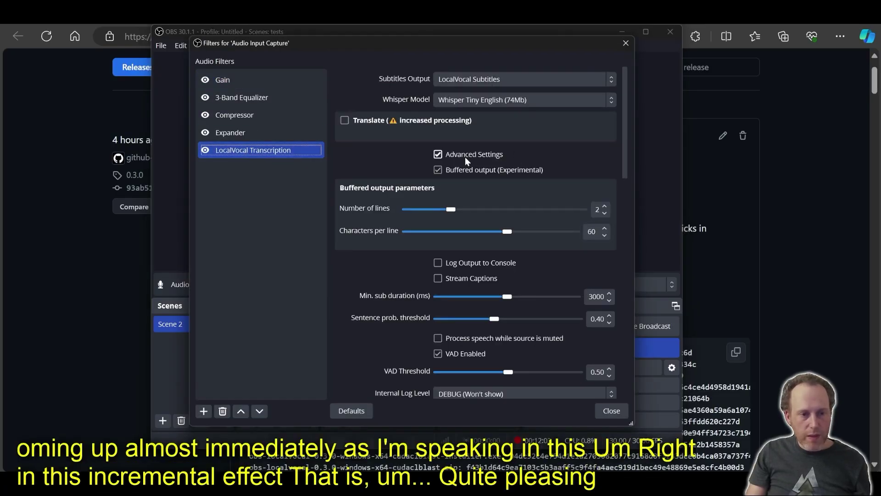
Send subtitles to Text File output, saving to subs.txt in Downloads
click(486, 81)
click(481, 79)
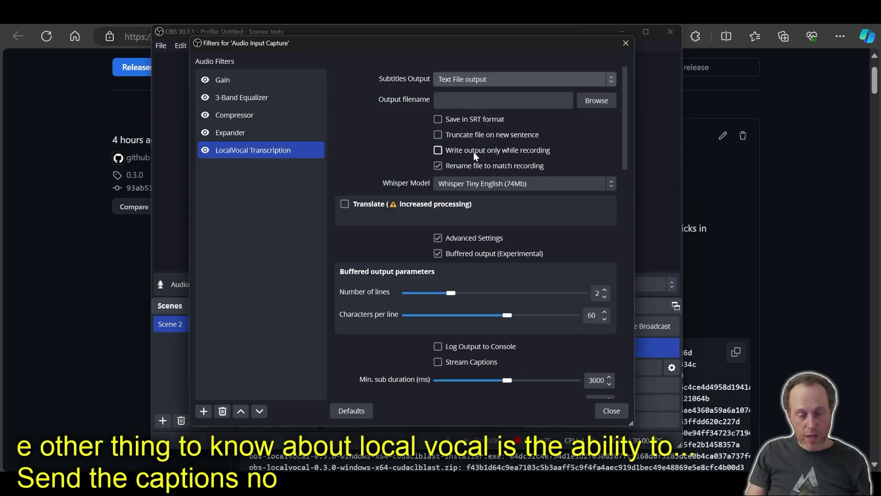
click(596, 100)
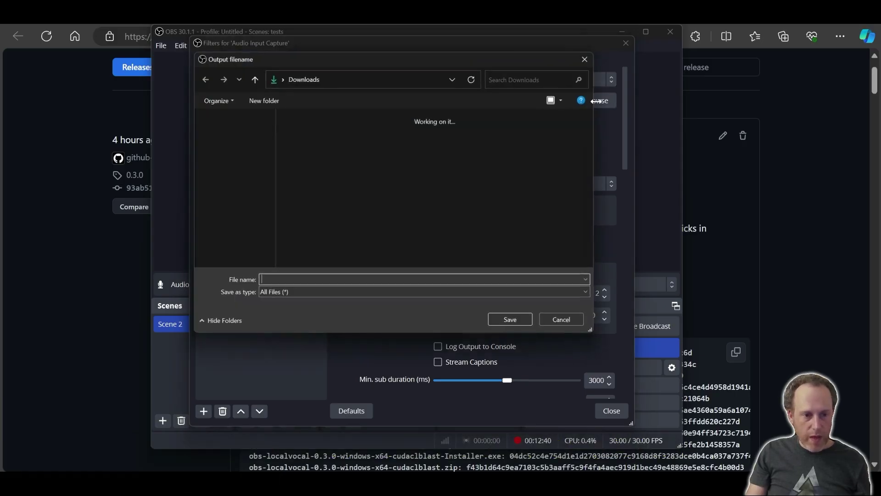
key(Escape)
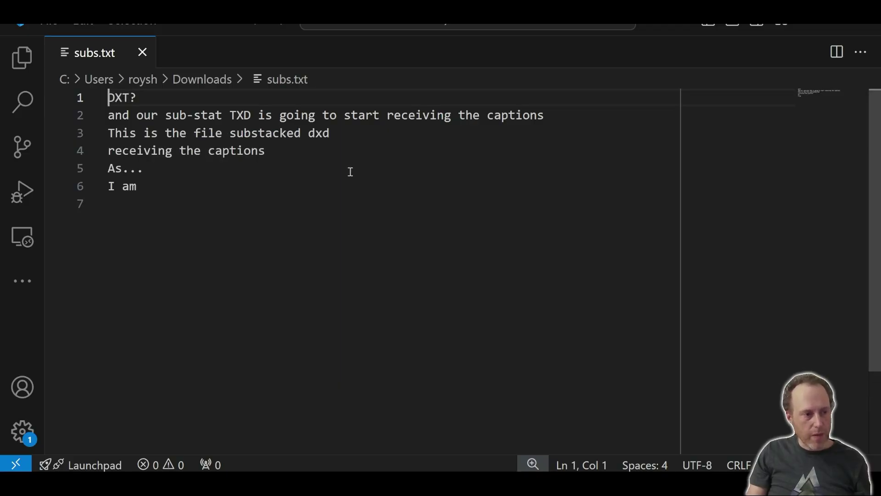
Try 'Truncate file on new sentence' while watching subs.txt, then turn it back off
key(alt+Tab)
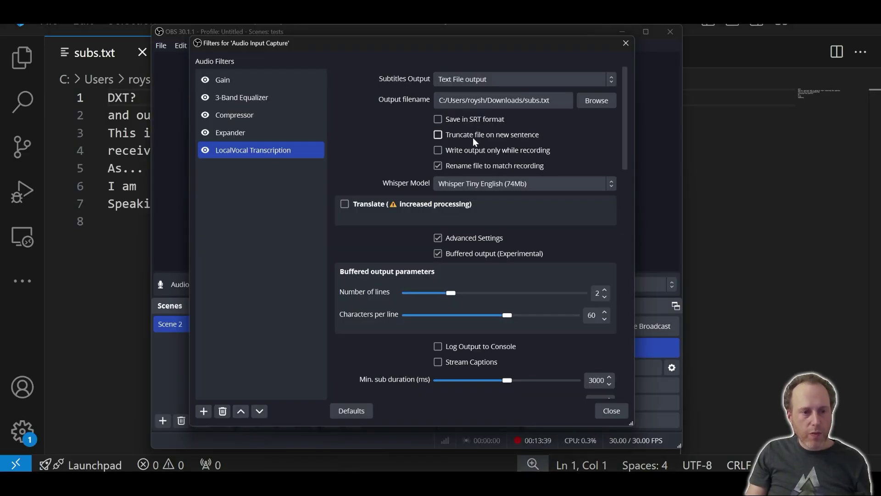
click(516, 134)
click(744, 183)
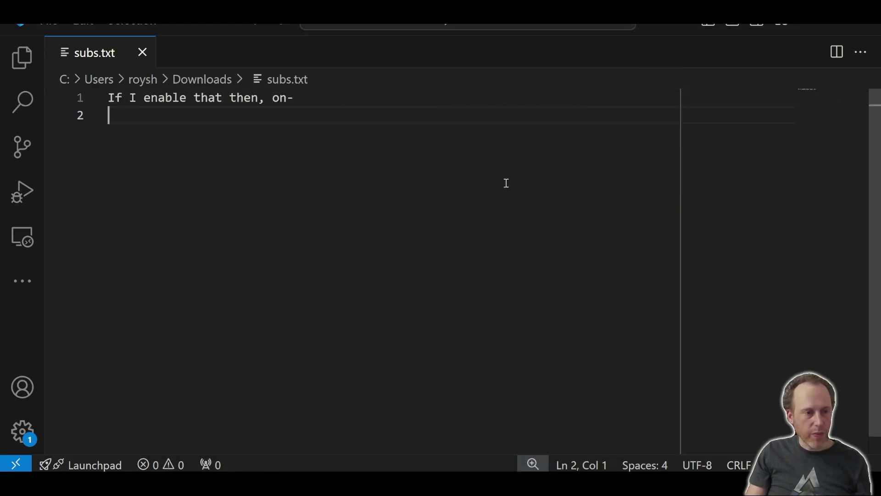
key(alt+Tab)
click(737, 193)
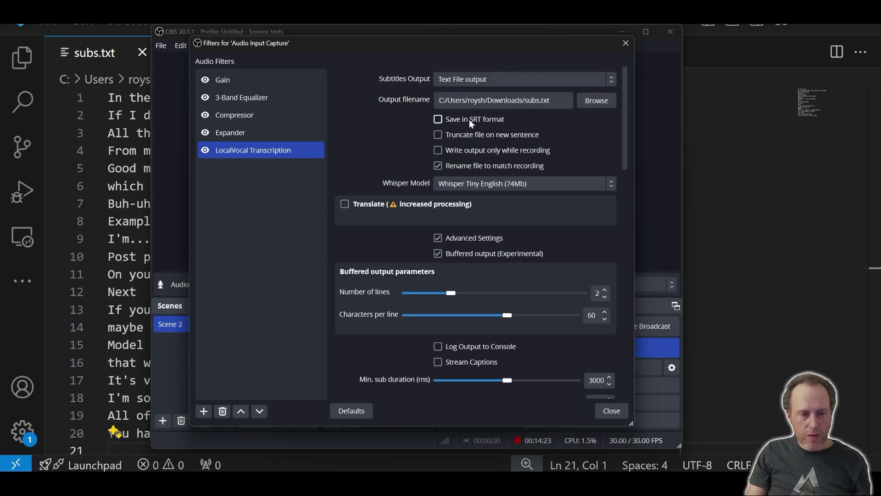
Save captions in SRT format and scroll through the numbered entries in subs.txt
click(473, 119)
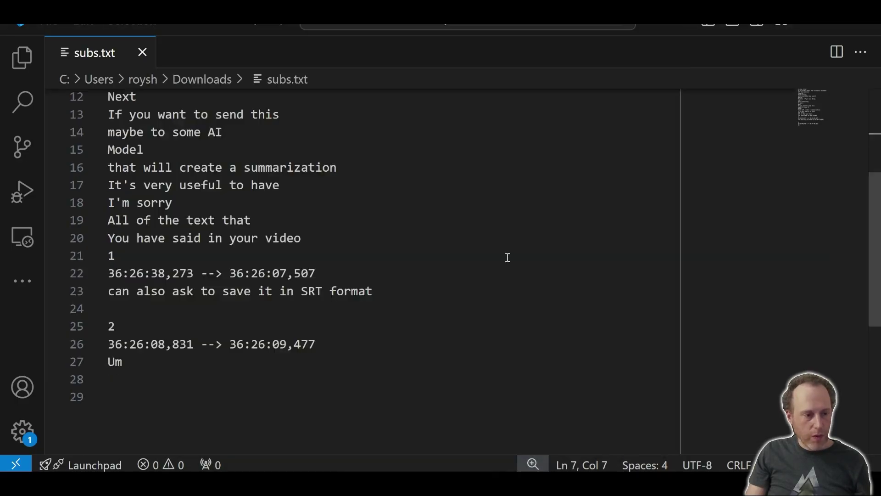
scroll(507, 257, down, 1)
scroll(220, 321, down, 6)
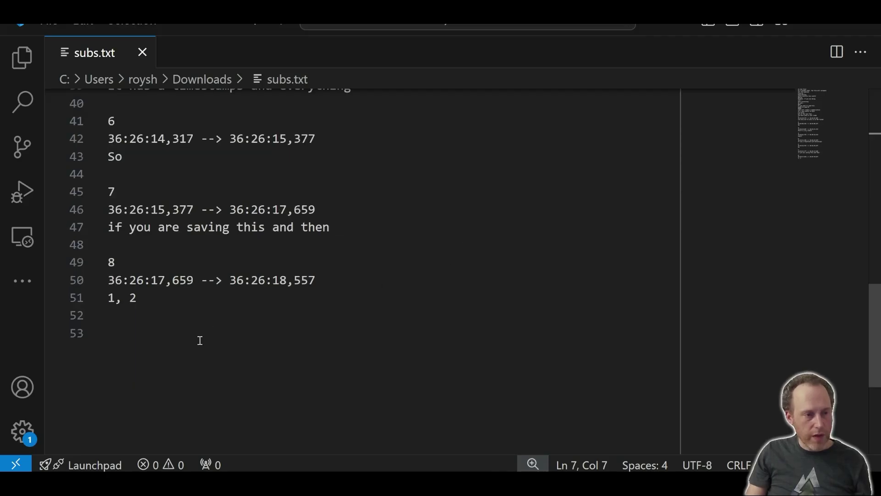
scroll(207, 320, down, 1)
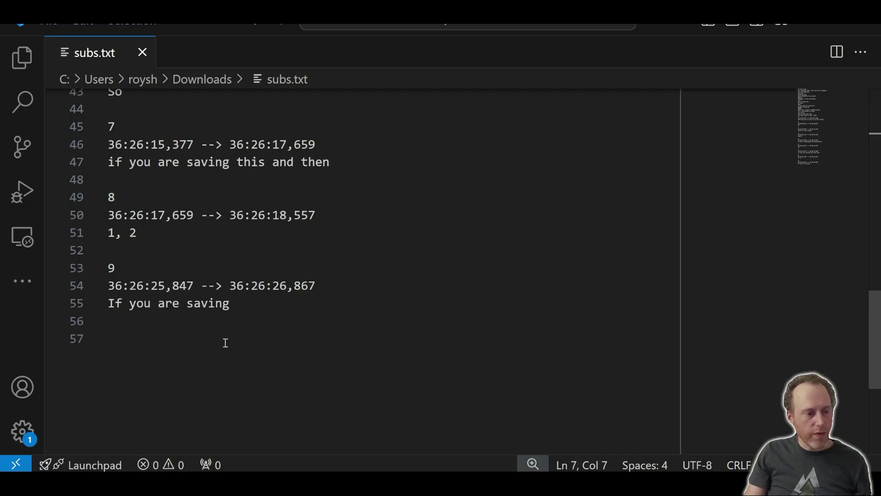
scroll(241, 338, down, 2)
scroll(242, 337, down, 3)
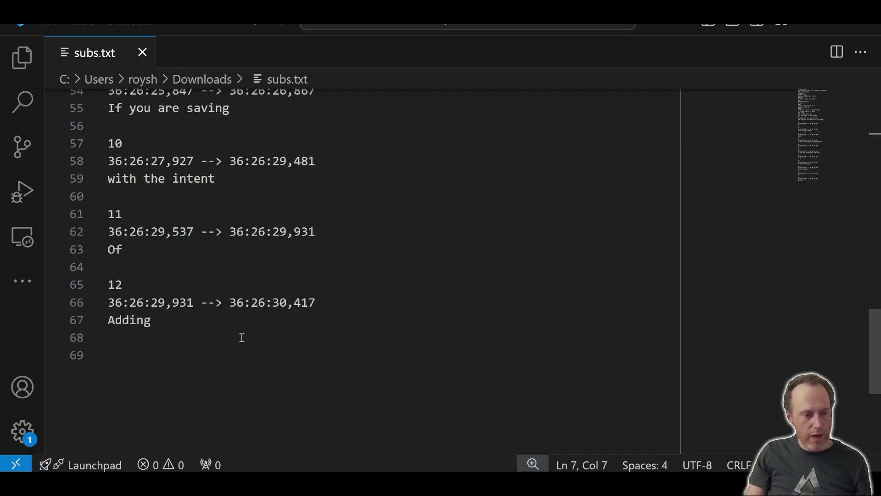
key(alt+Tab)
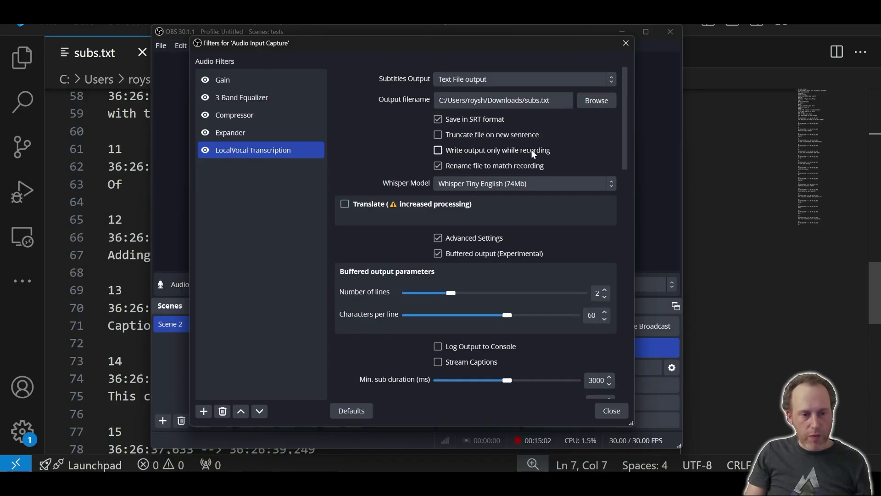
Enable 'Write output only while recording' for the LocalVocal caption file
click(454, 149)
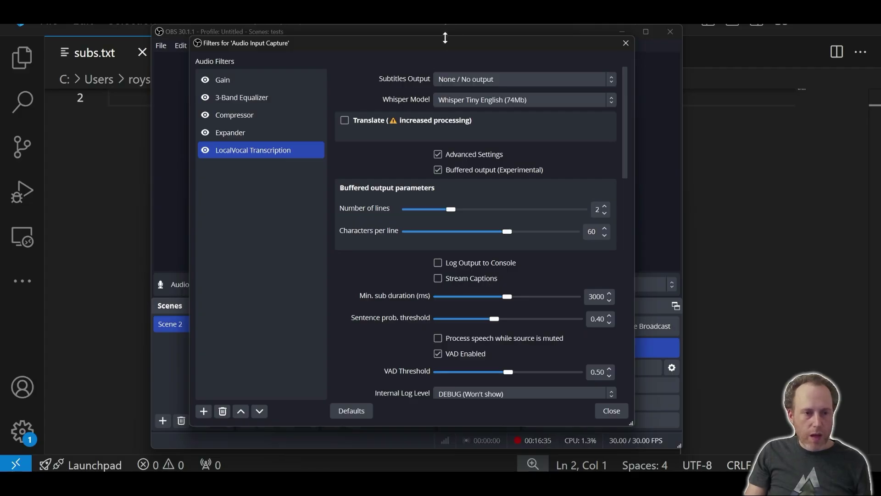
Move the filter settings aside and turn on the Translate option for captions
drag(445, 39, 657, 48)
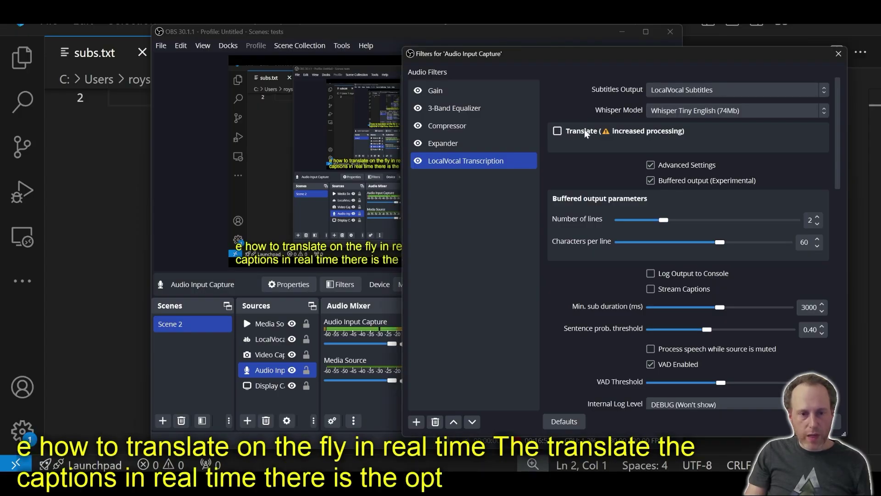
click(557, 132)
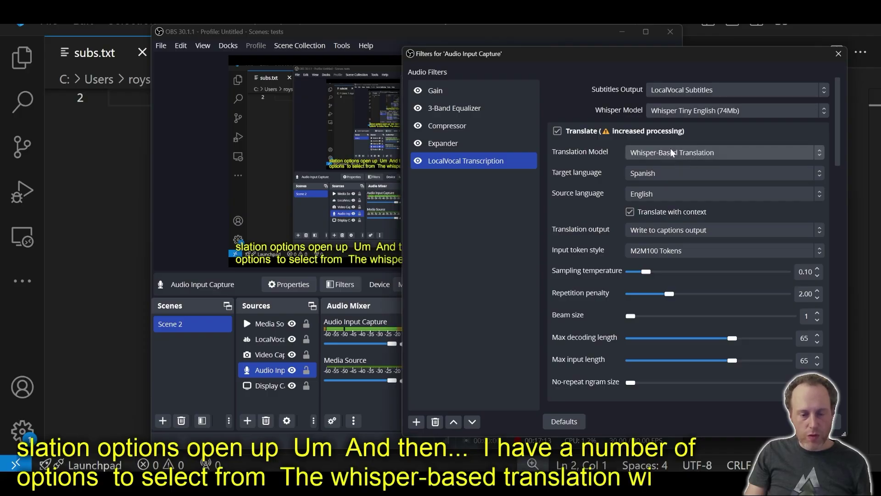
Switch the Whisper transcription model to Whisper Small (465Mb)
click(713, 112)
click(661, 197)
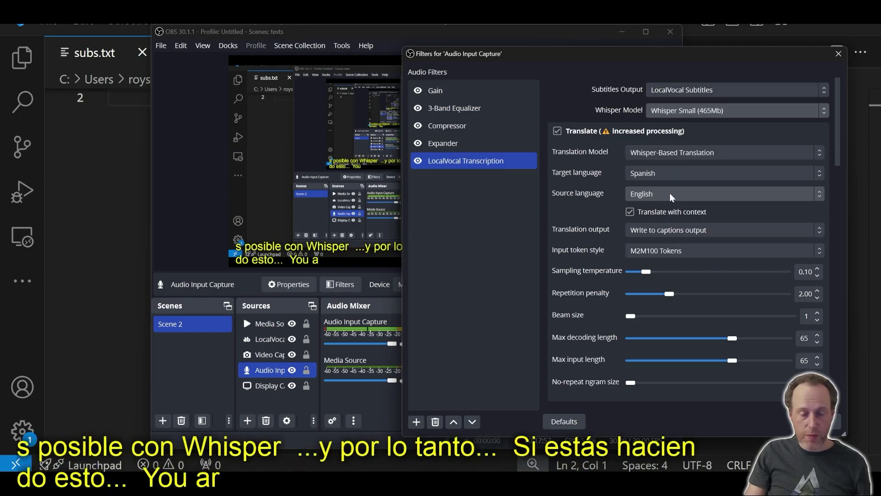
click(667, 156)
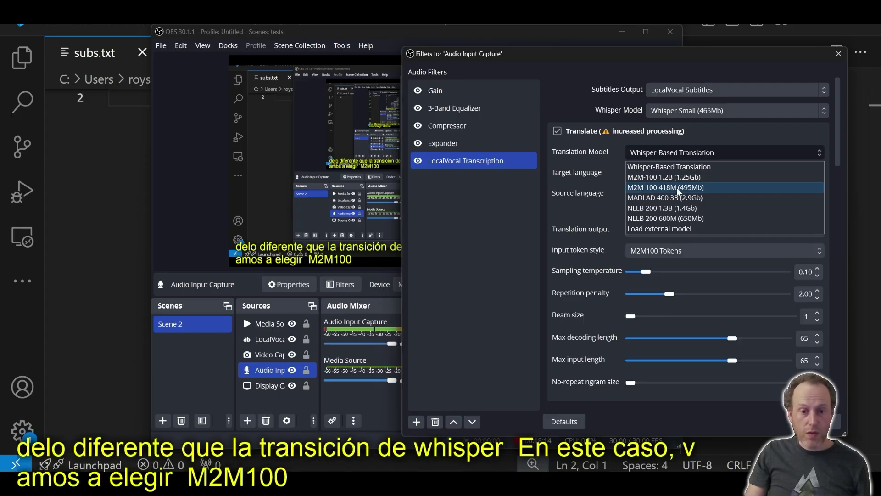
Choose M2M-100 418M (495Mb) as the translation model, leaving the translation output unchanged
click(649, 187)
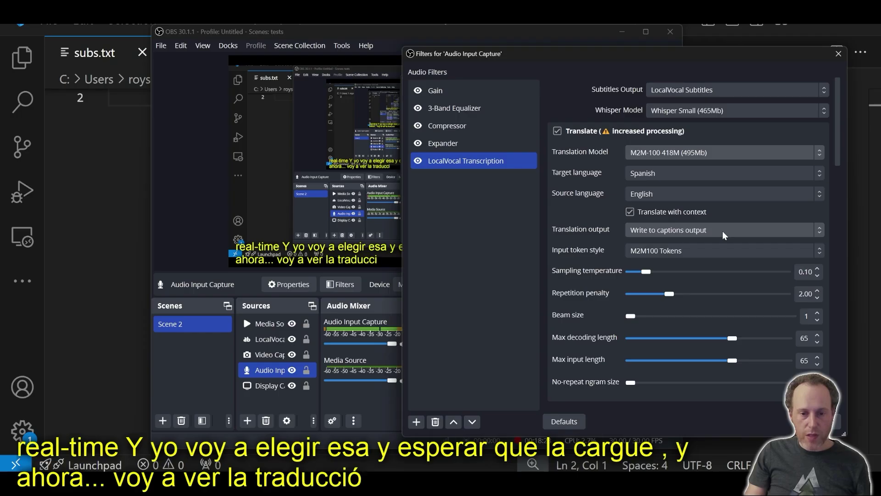
click(703, 233)
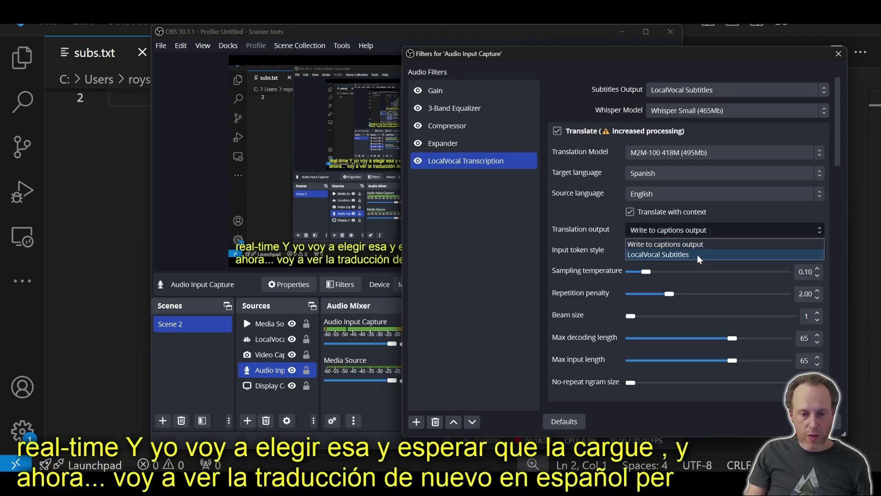
click(696, 230)
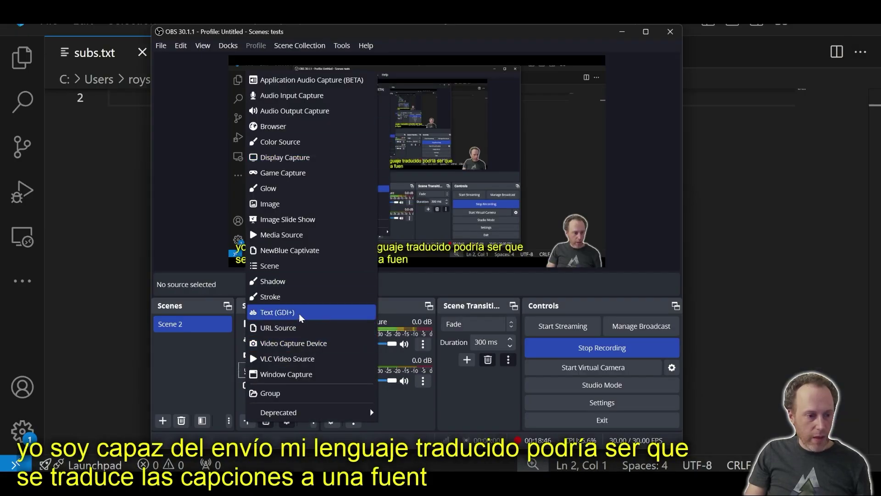
Add a 'translation' text source near the preview's bottom and route the Spanish translation into it
click(299, 311)
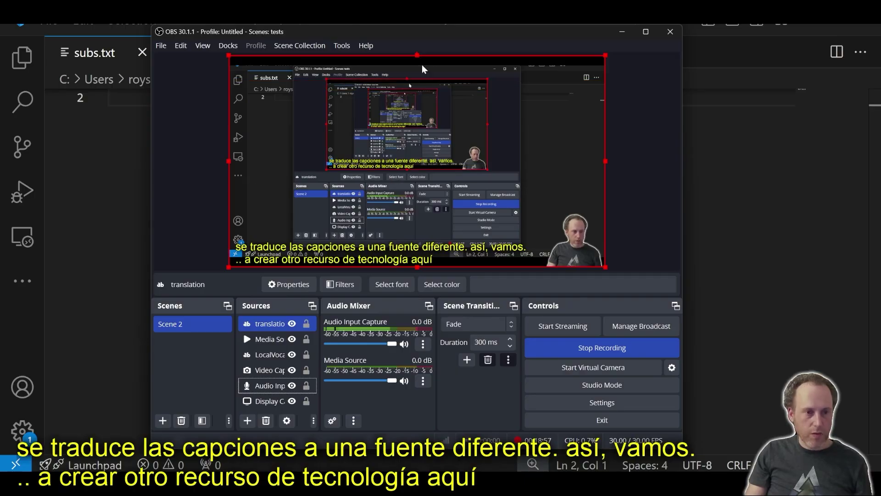
drag(422, 68, 422, 218)
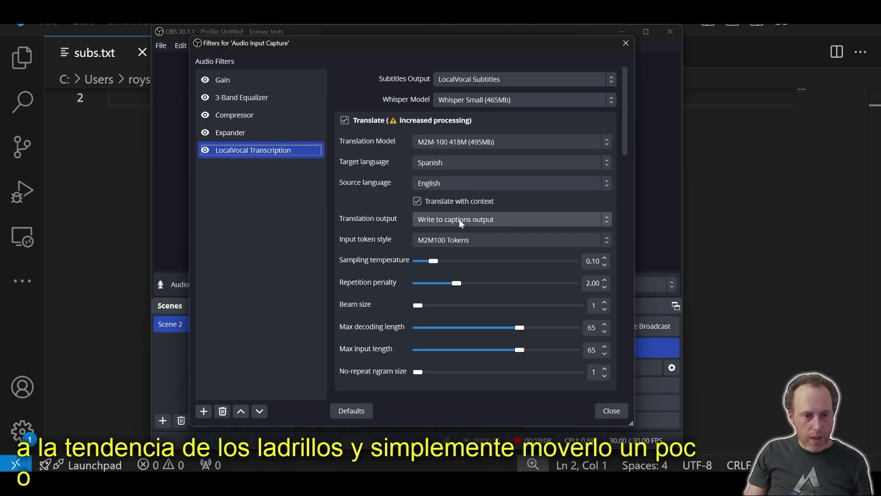
click(459, 219)
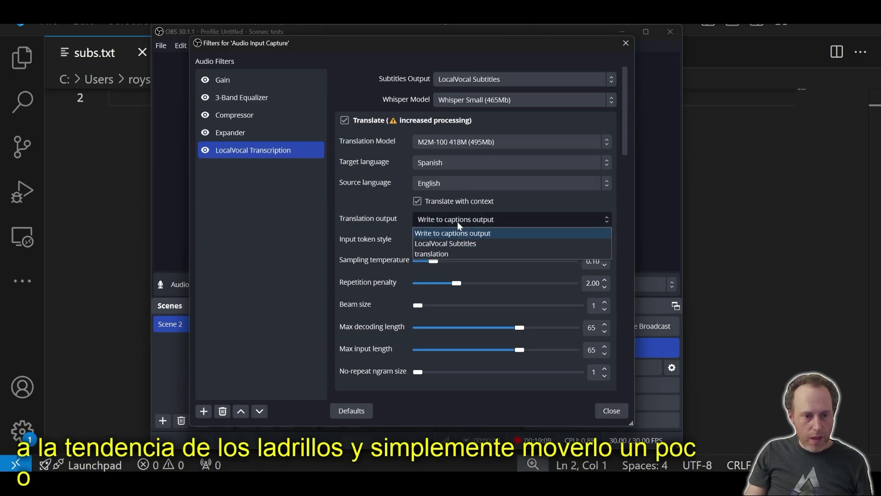
click(452, 253)
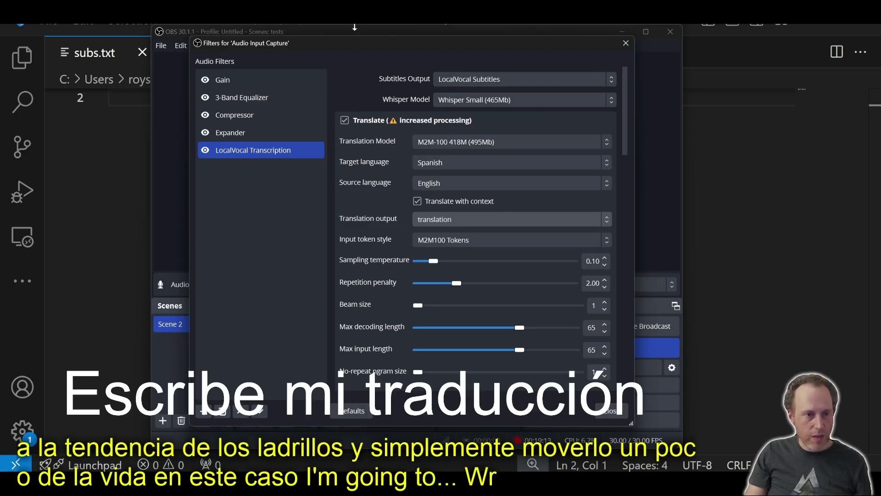
drag(345, 43, 580, 65)
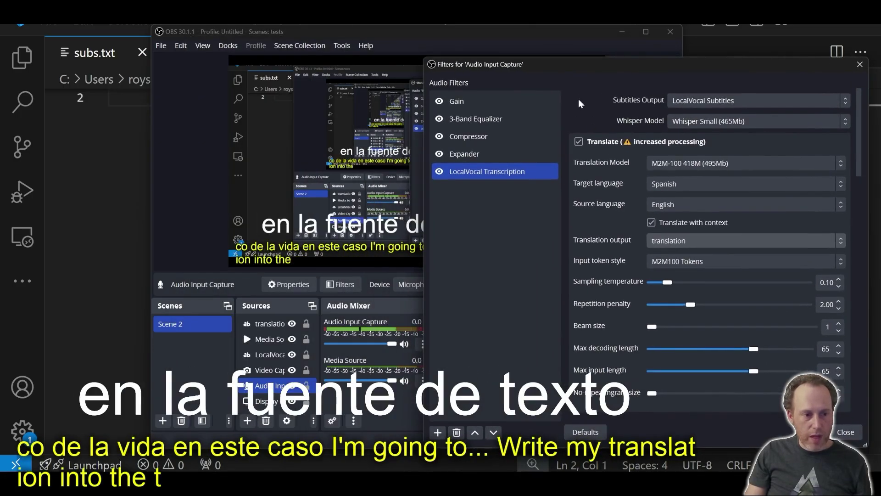
key(Escape)
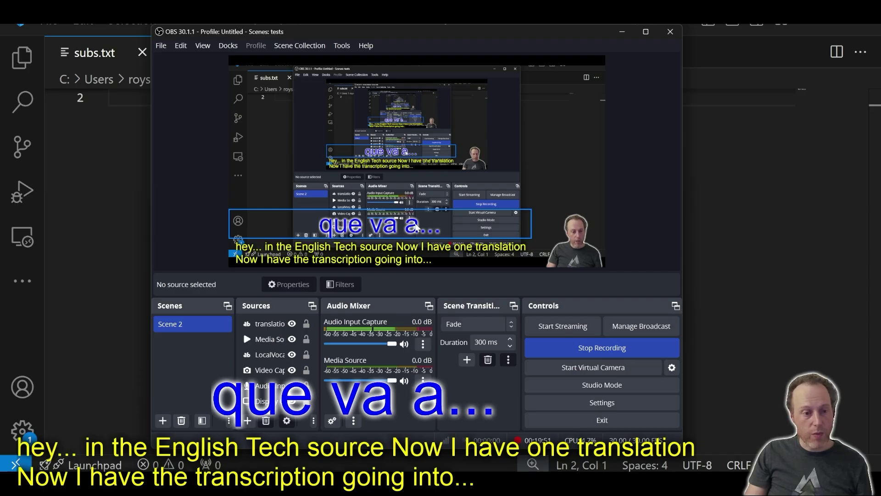
Reopen the audio input's LocalVocal filter and go to the suppressed sentences list
click(271, 386)
click(340, 284)
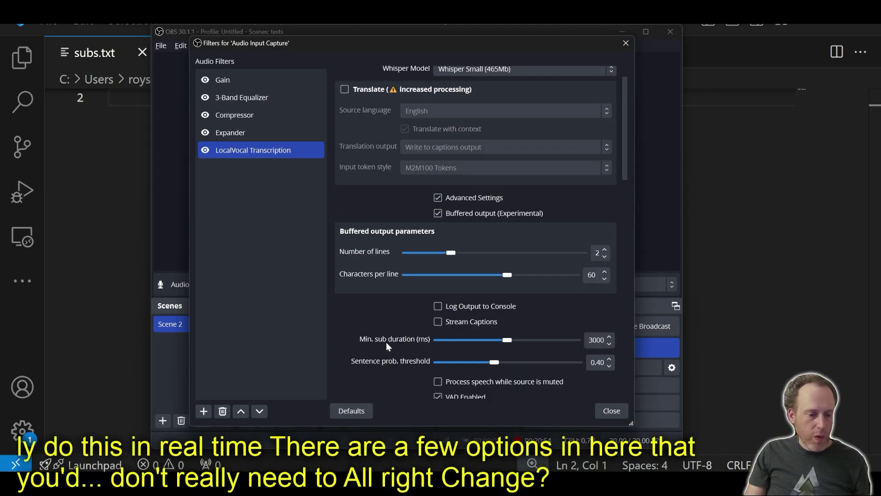
scroll(386, 340, down, 6)
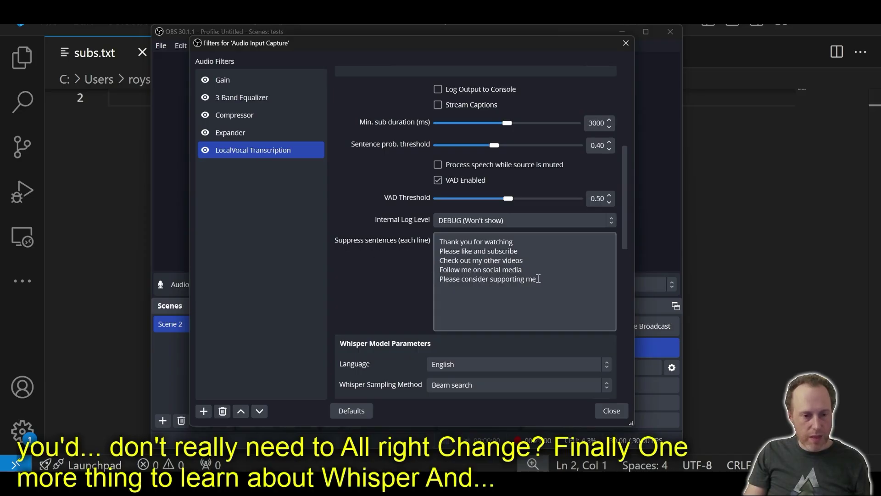
click(564, 280)
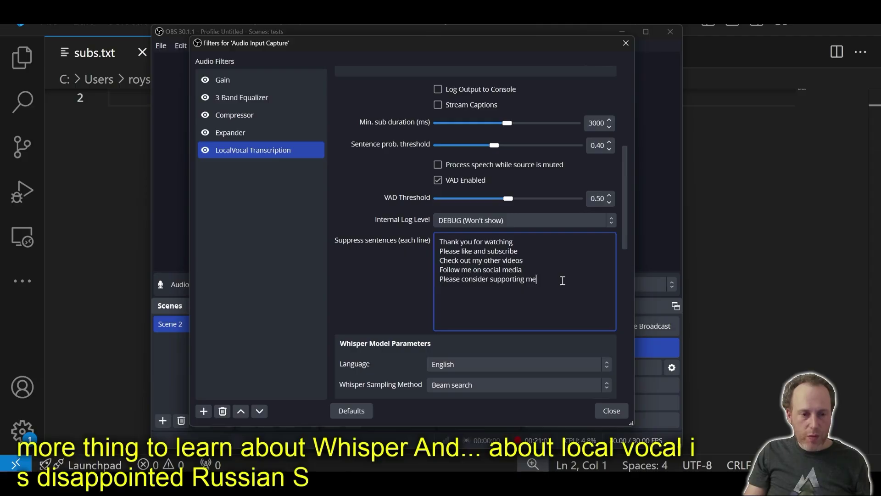
drag(438, 244, 546, 246)
click(546, 246)
drag(438, 244, 517, 243)
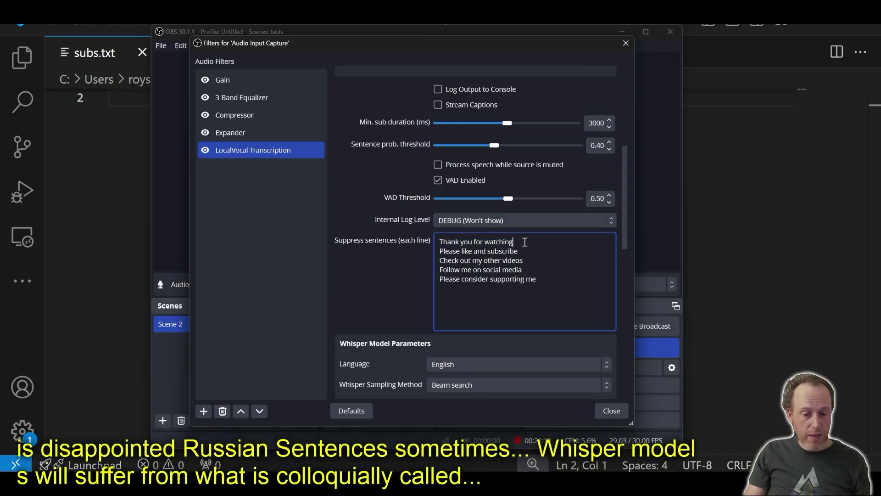
click(524, 242)
key(Home)
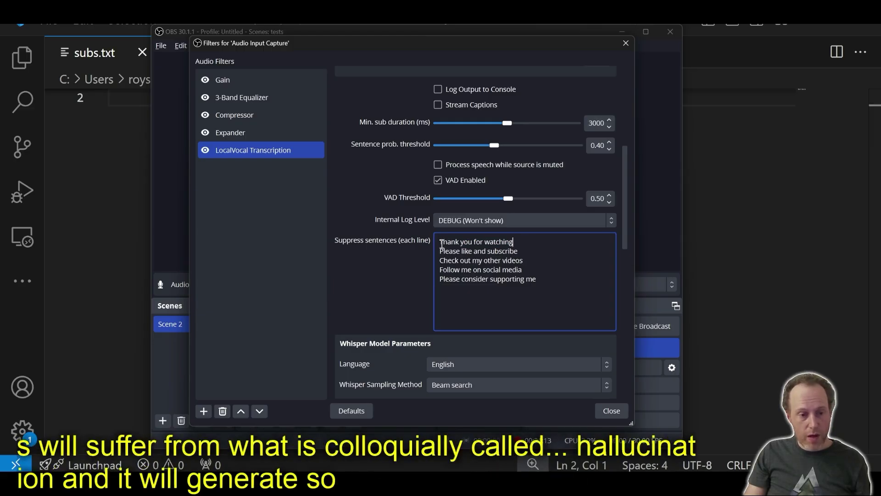
Append 'Thank you' as a new line after the last suppressed sentence
click(559, 283)
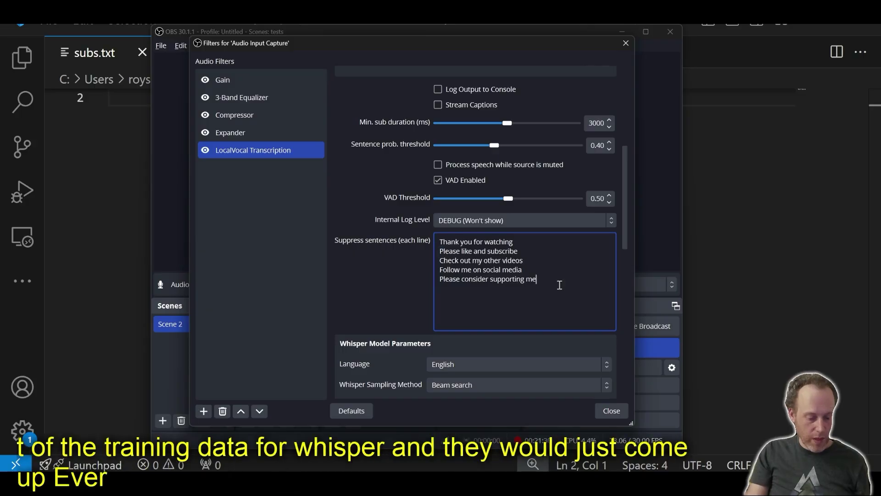
key(Return)
text(Thank you)
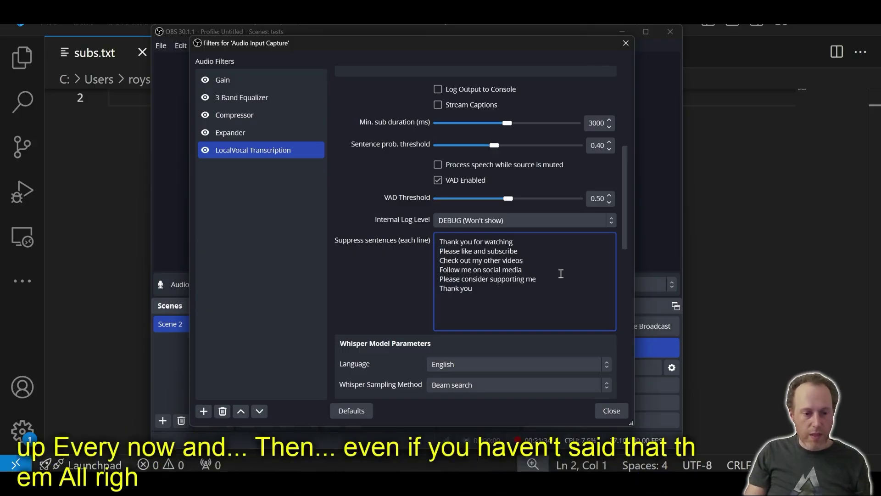
mouse_move(442, 242)
mouse_down()
mouse_move(515, 242)
mouse_move(542, 292)
mouse_move(507, 295)
mouse_move(459, 243)
mouse_move(440, 238)
mouse_move(473, 279)
mouse_move(440, 240)
mouse_up()
drag(481, 295, 446, 241)
click(485, 287)
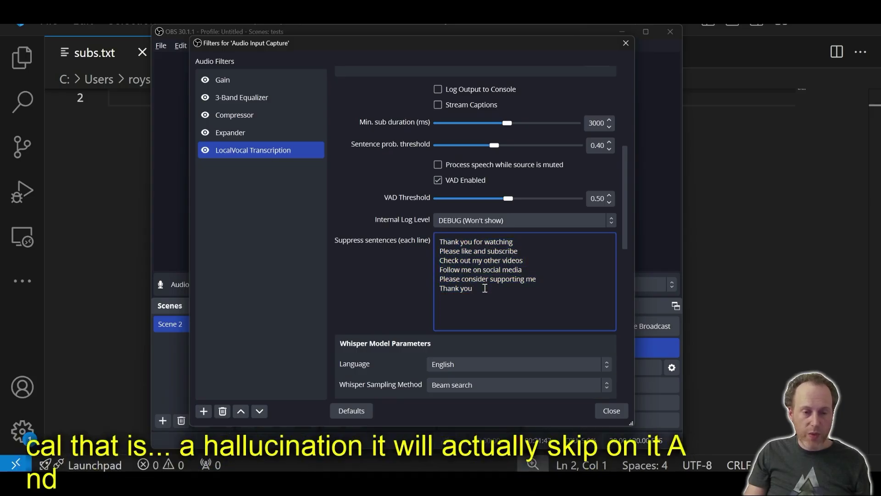